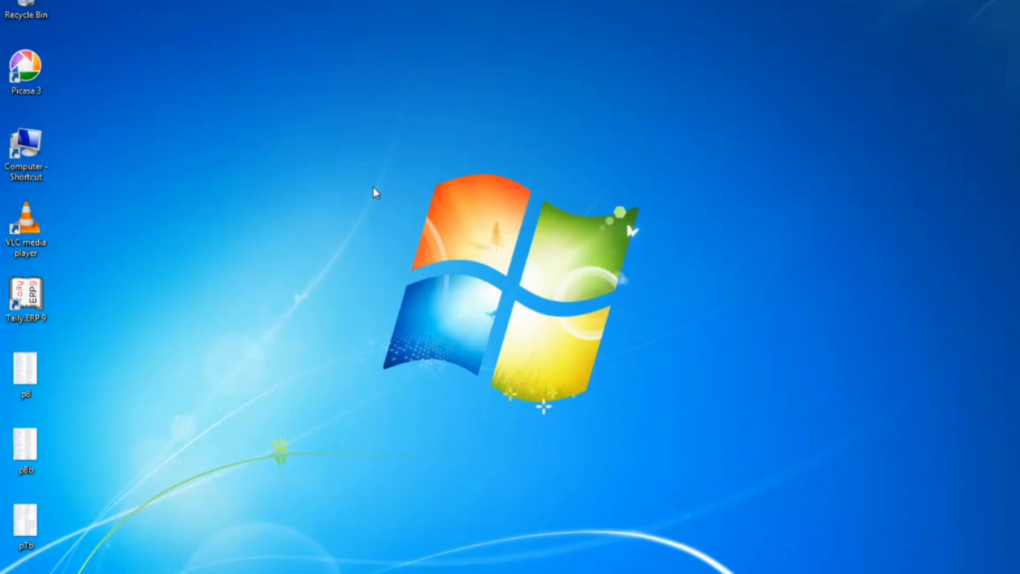
# - Open the screen saver settings from the desktop's personalization options and choose the 3D Text screen saver
pyautogui.rightClick(454, 126)
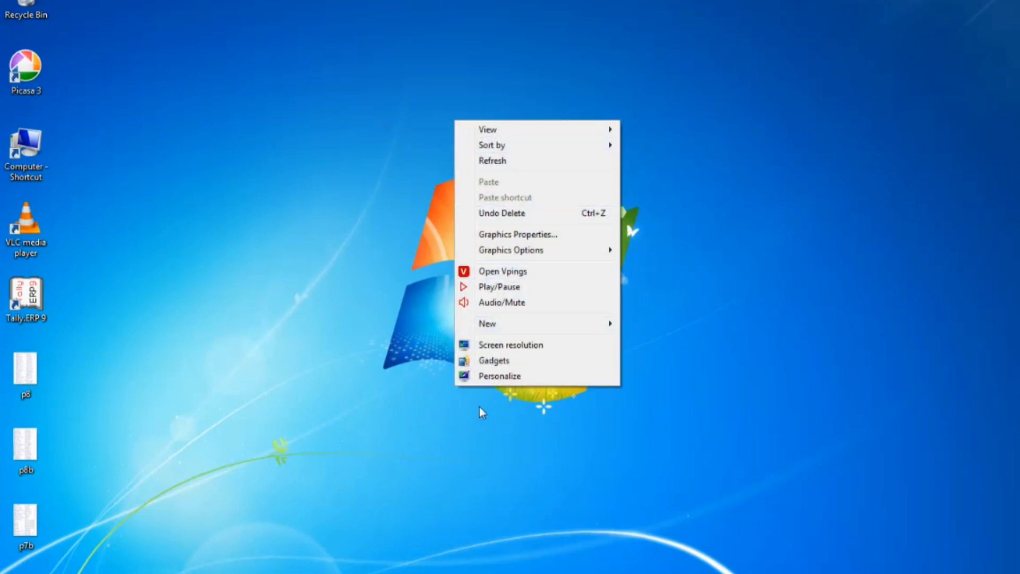
pyautogui.click(511, 381)
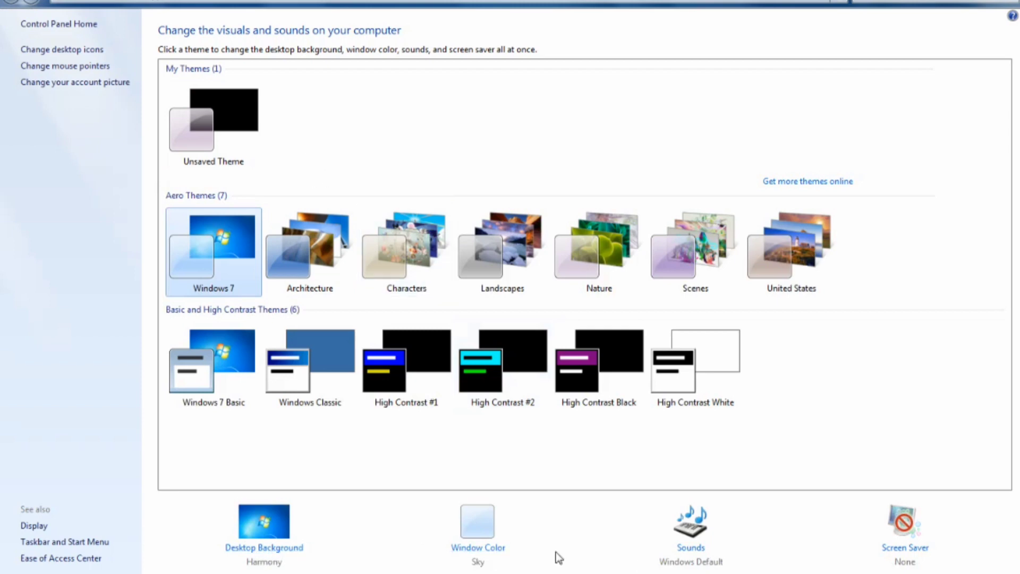
pyautogui.click(904, 552)
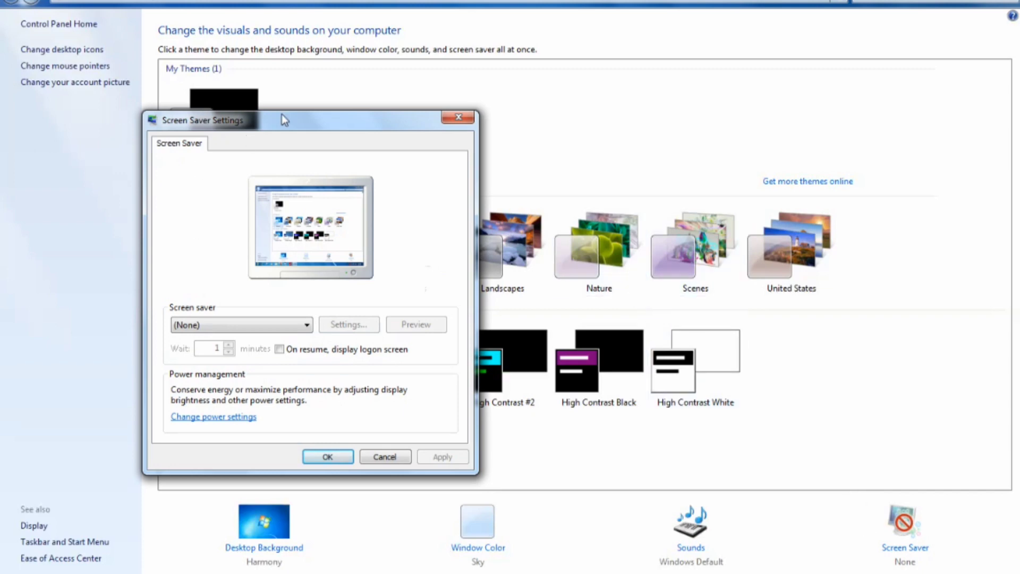
pyautogui.moveTo(282, 117); pyautogui.dragTo(456, 85)
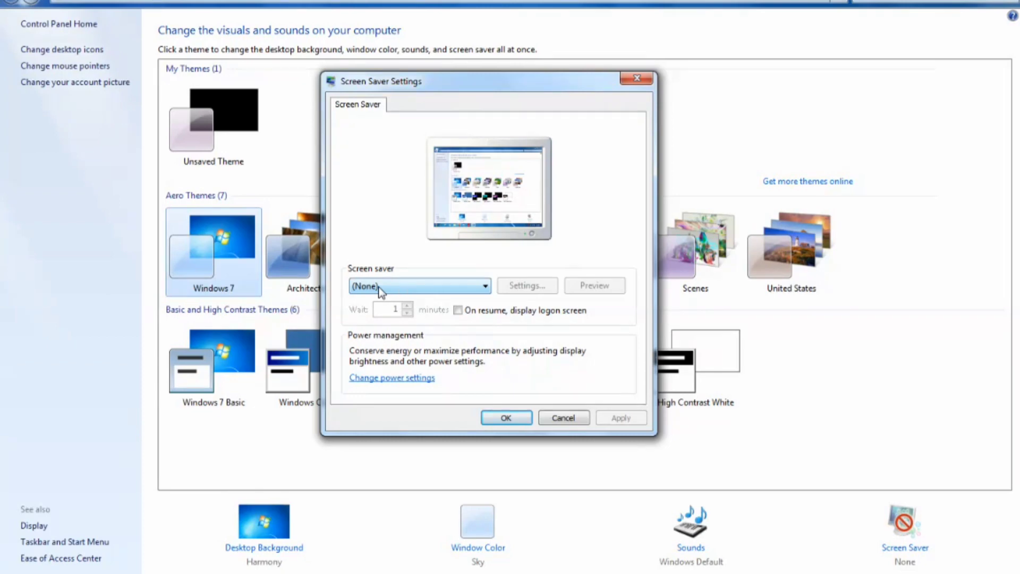
pyautogui.click(478, 286)
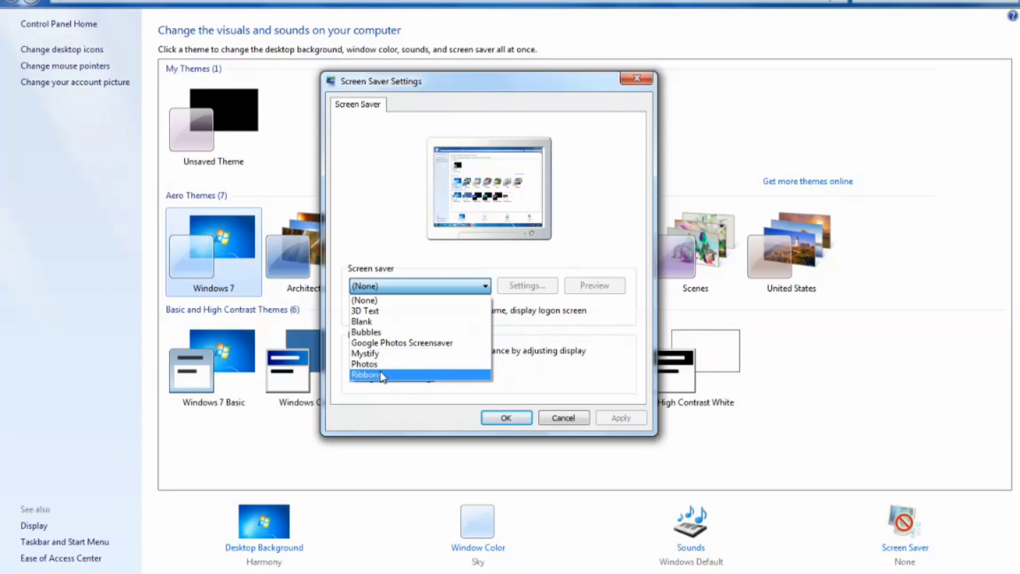
pyautogui.click(372, 312)
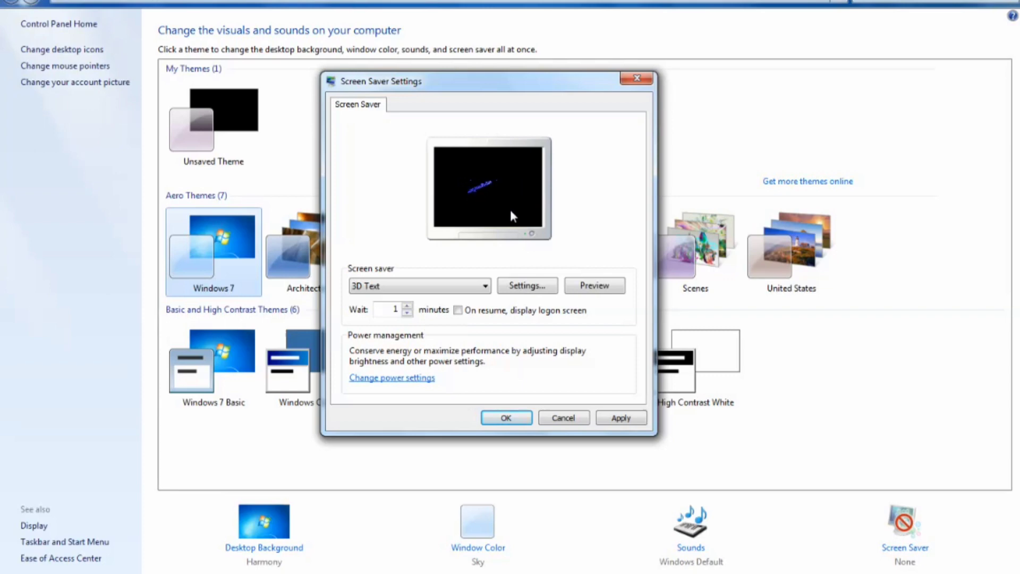
# - Open the 3D Text settings and replace the custom text with COMPUTER
pyautogui.click(520, 286)
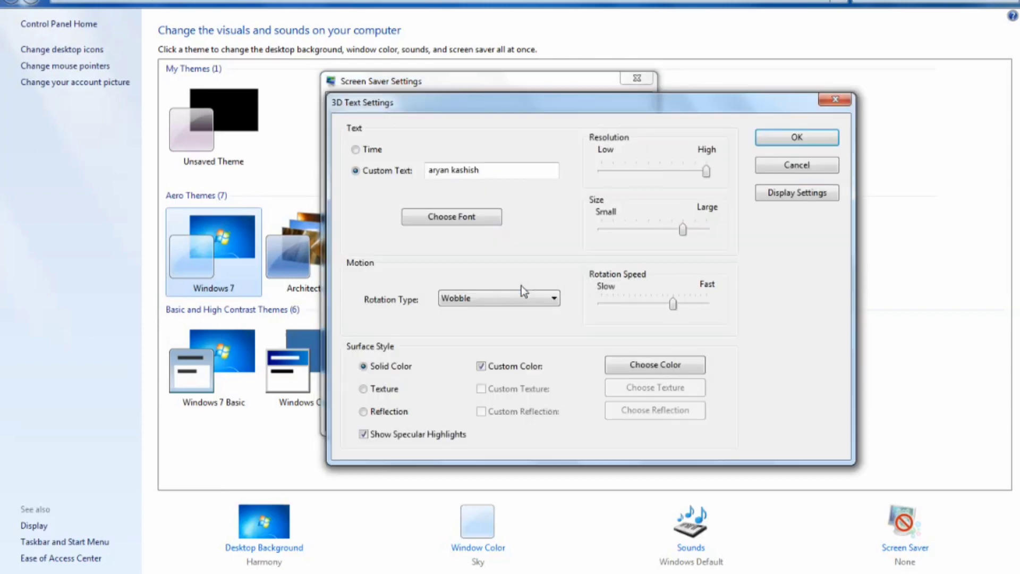
pyautogui.moveTo(493, 172); pyautogui.dragTo(410, 179)
pyautogui.press('BackSpace')
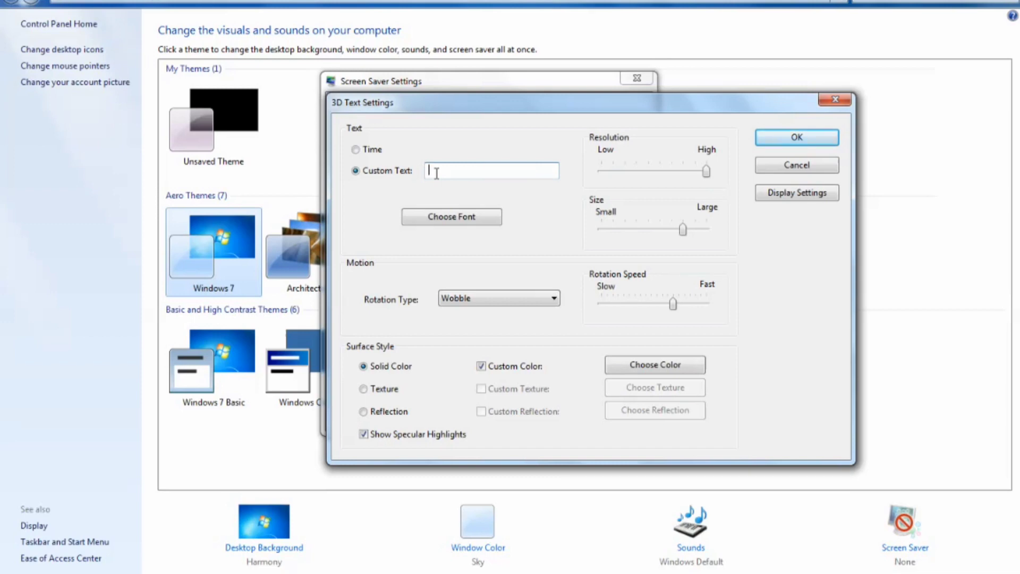
pyautogui.write('COMPUTER')
# - Set the font of the 3D text to Impact with the Bold style
pyautogui.click(467, 218)
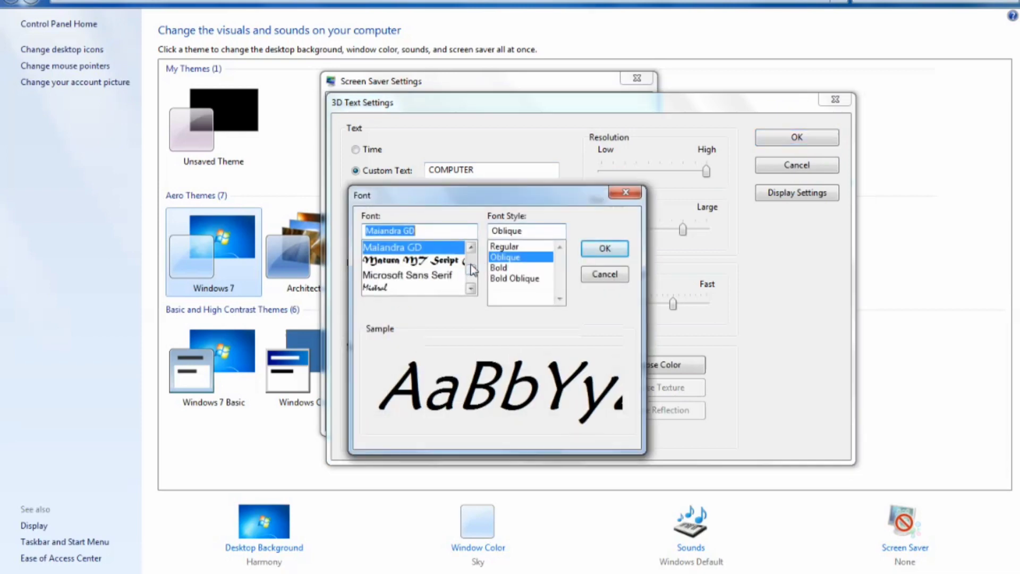
pyautogui.scroll(3, 473, 263)
pyautogui.scroll(5, 471, 258)
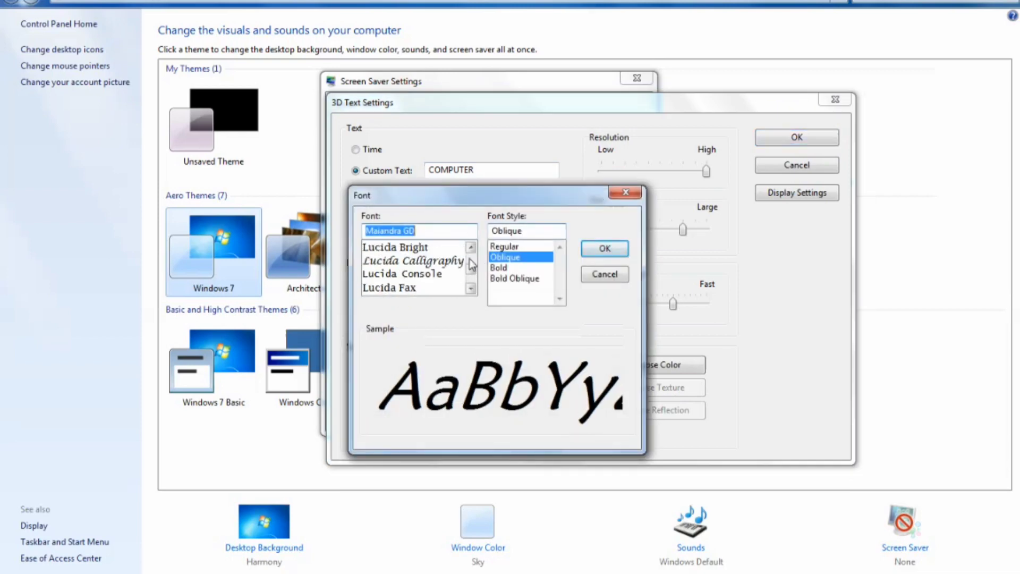
pyautogui.click(385, 262)
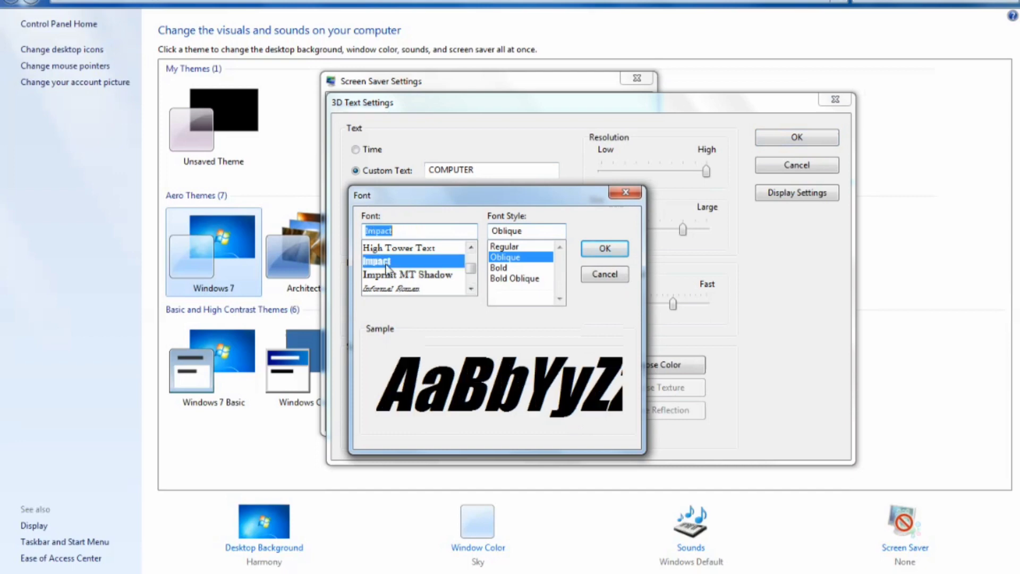
pyautogui.click(500, 268)
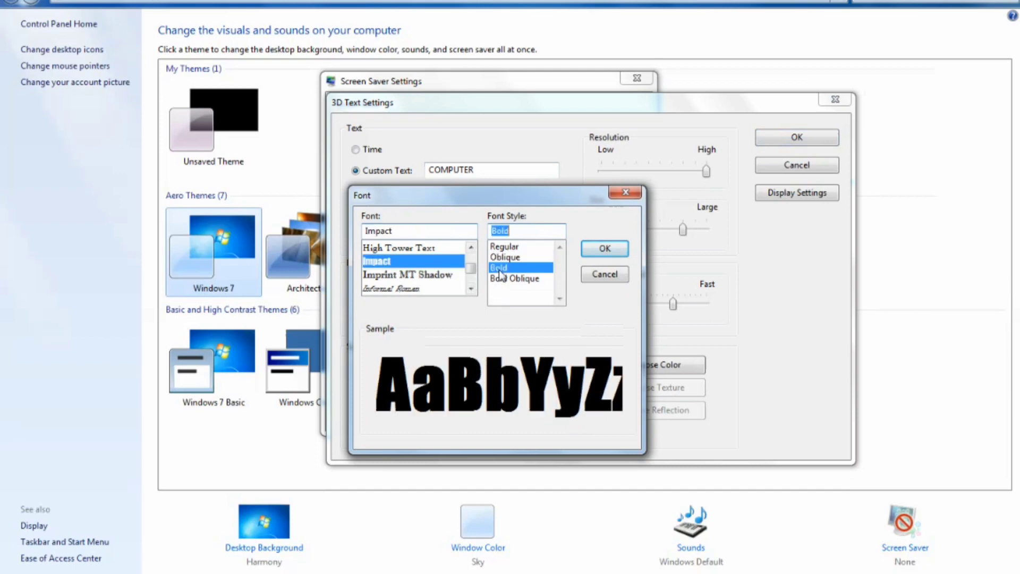
pyautogui.click(605, 249)
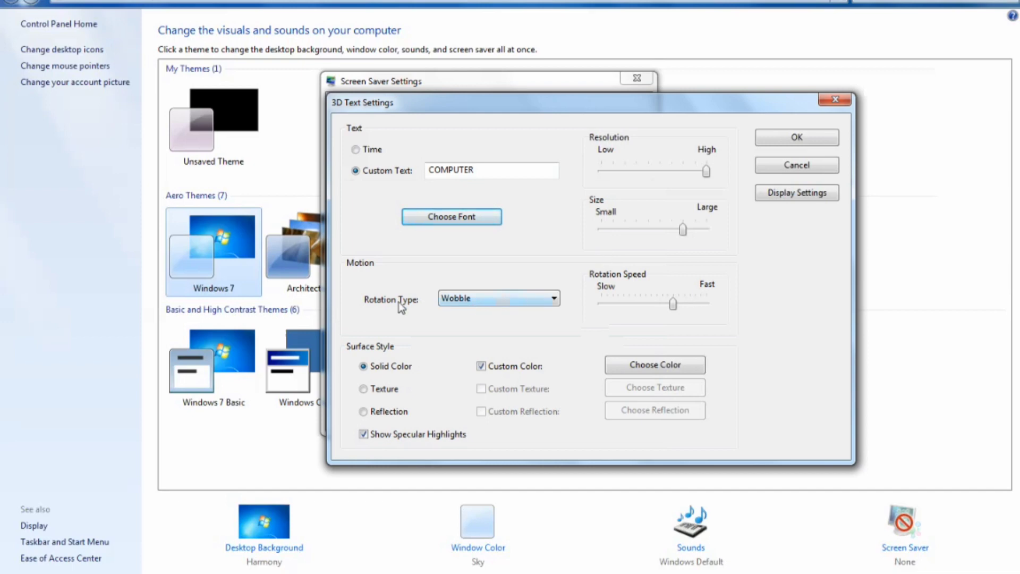
# - Set the 3D text's rotation type to Spin, slow the rotation speed slightly, and accept the settings
pyautogui.click(473, 299)
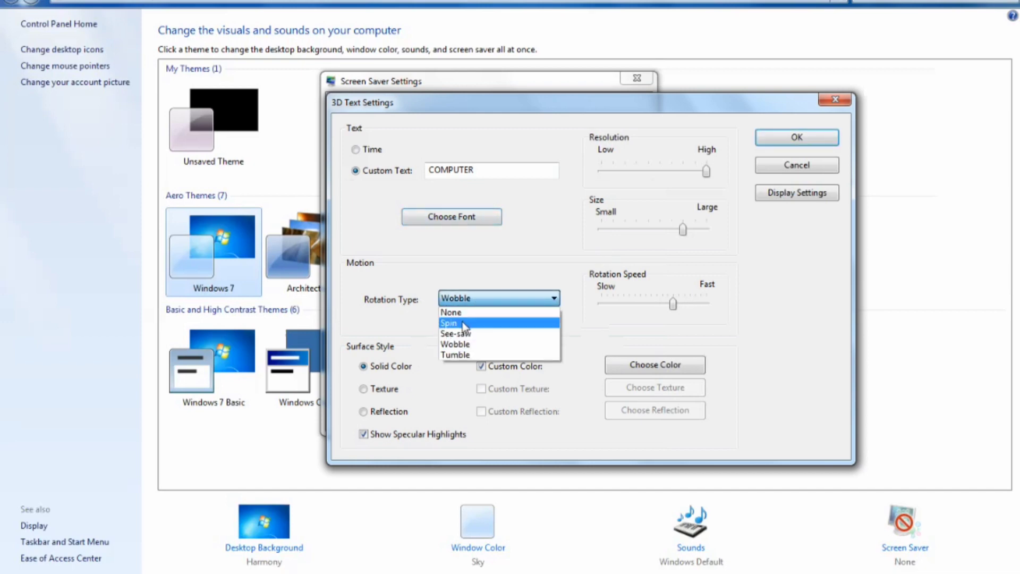
pyautogui.click(466, 324)
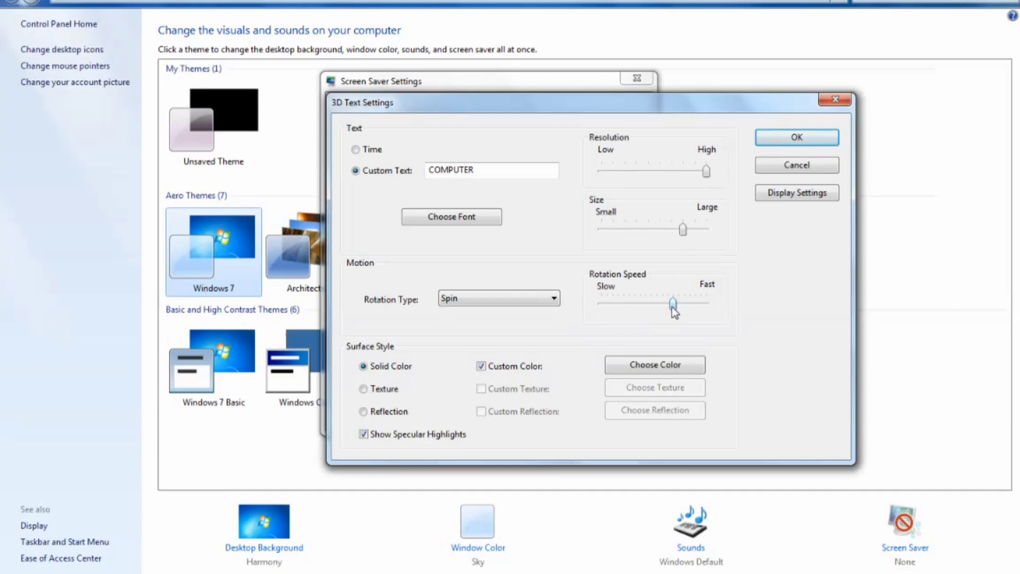
pyautogui.moveTo(673, 304); pyautogui.dragTo(683, 305)
pyautogui.click(786, 137)
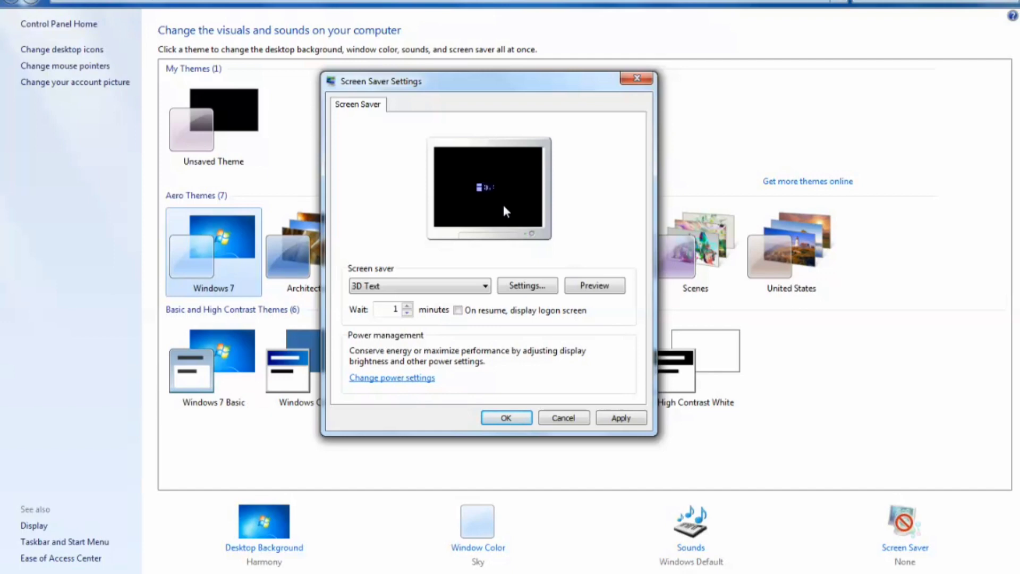
# - Try the See-saw rotation type for the 3D text
pyautogui.click(510, 286)
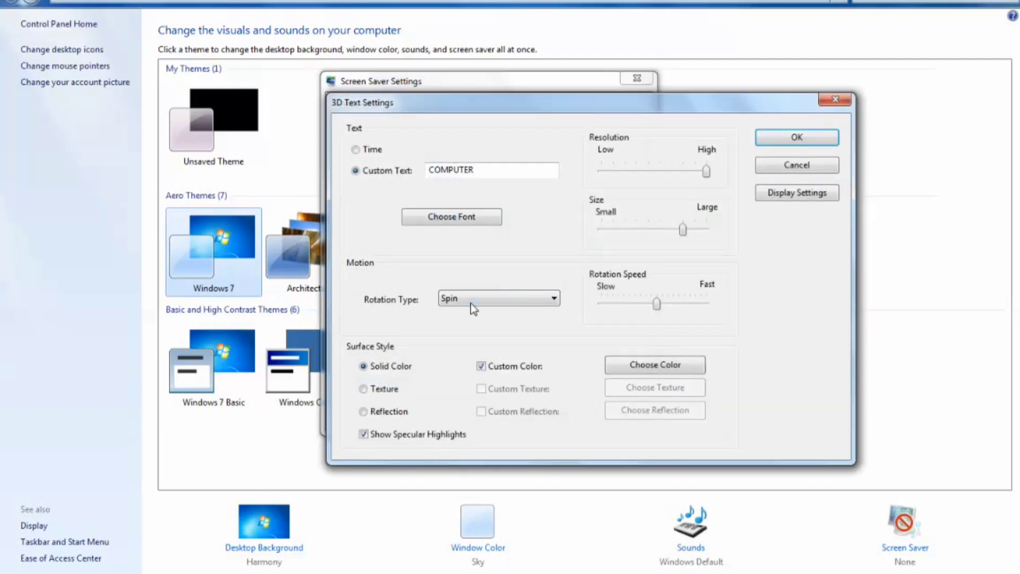
pyautogui.click(467, 303)
pyautogui.click(466, 337)
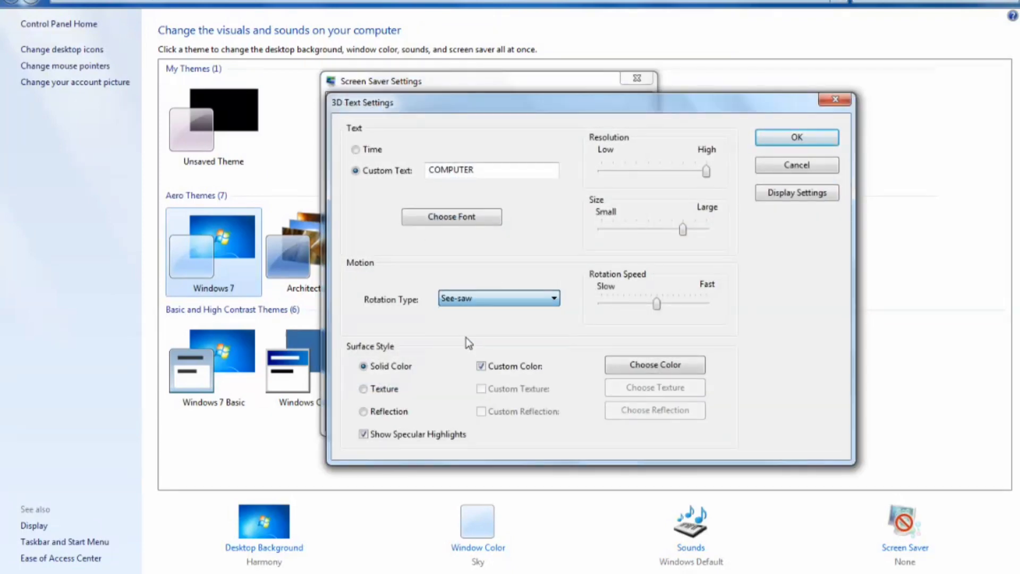
pyautogui.click(795, 139)
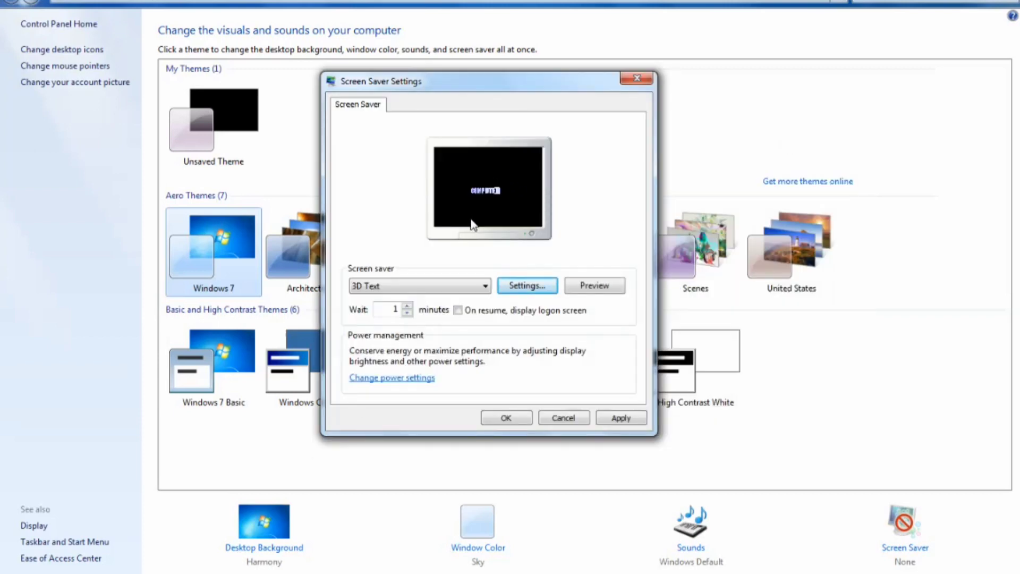
# - Set the 3D text's rotation type back to Spin and preview the screen saver in full screen
pyautogui.click(528, 286)
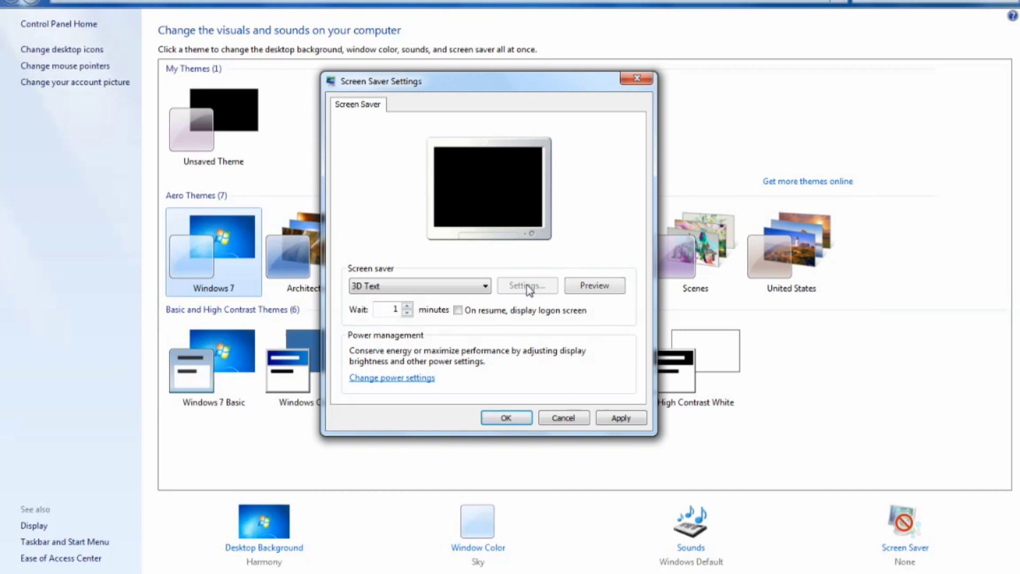
pyautogui.click(478, 297)
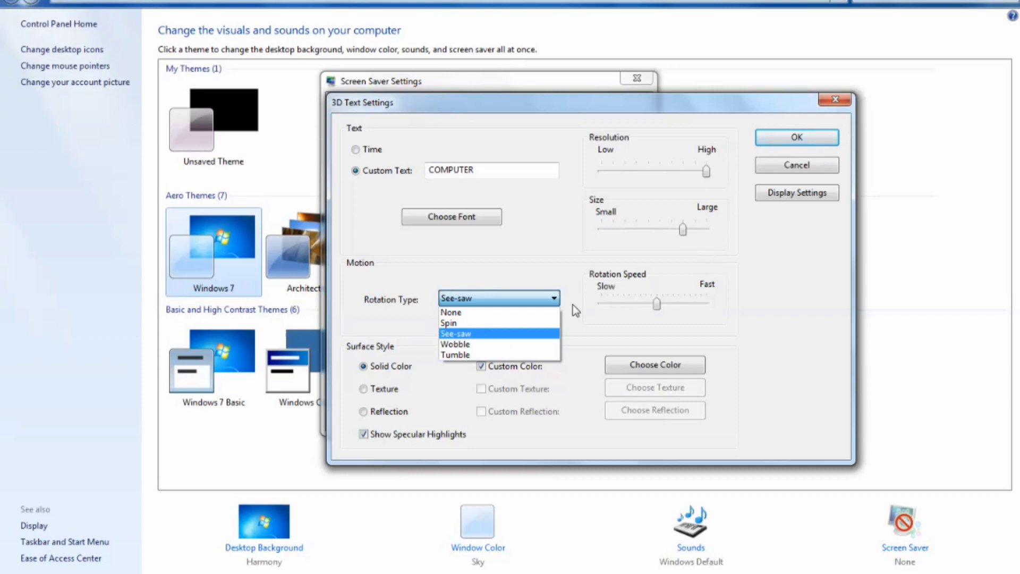
pyautogui.click(468, 325)
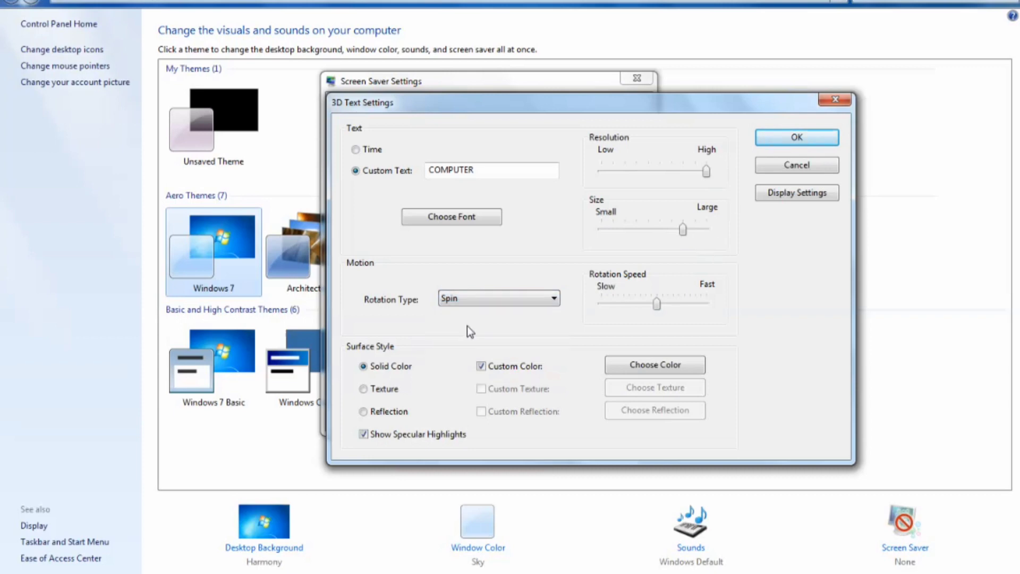
pyautogui.click(811, 140)
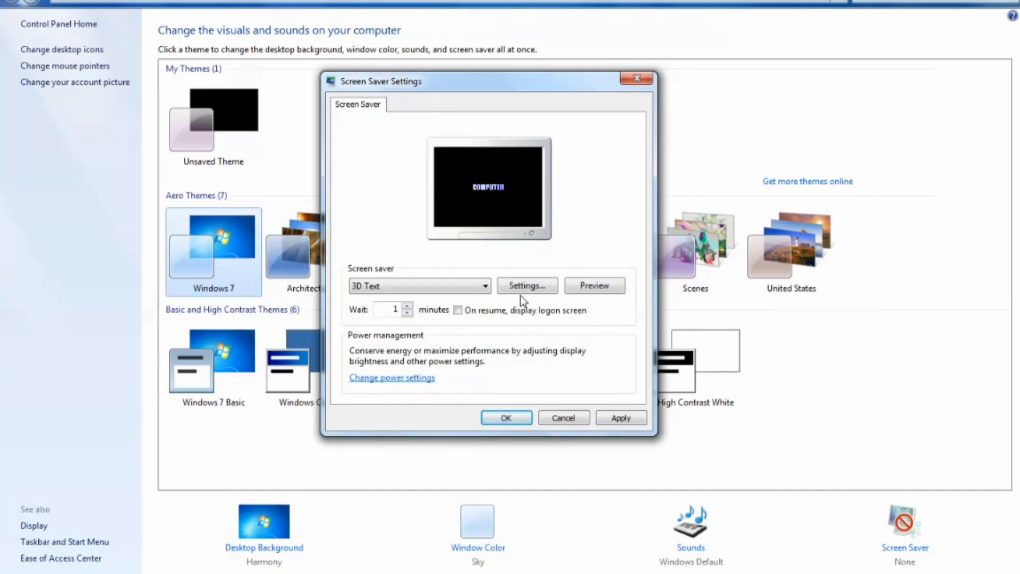
pyautogui.click(617, 289)
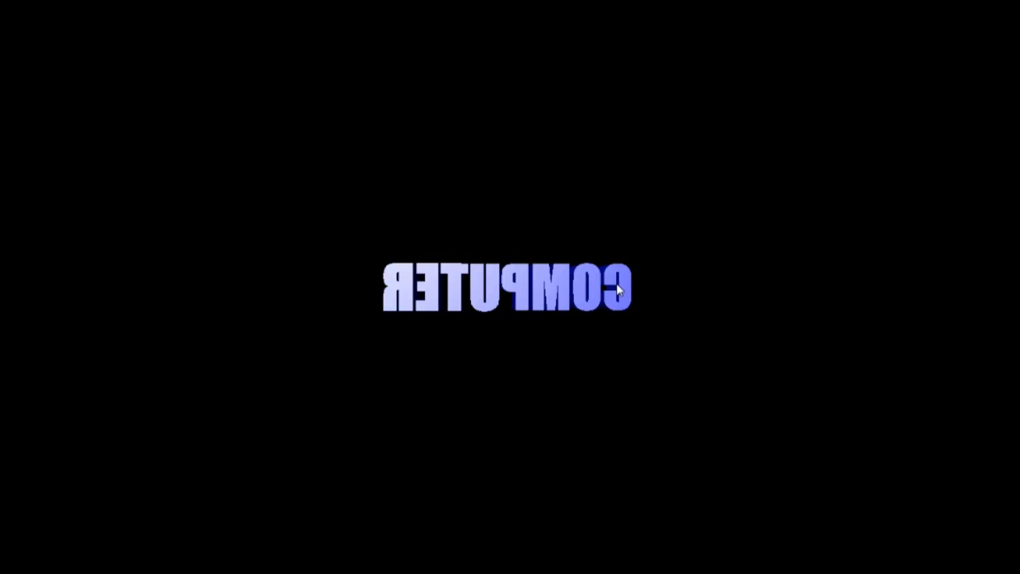
pyautogui.click(617, 284)
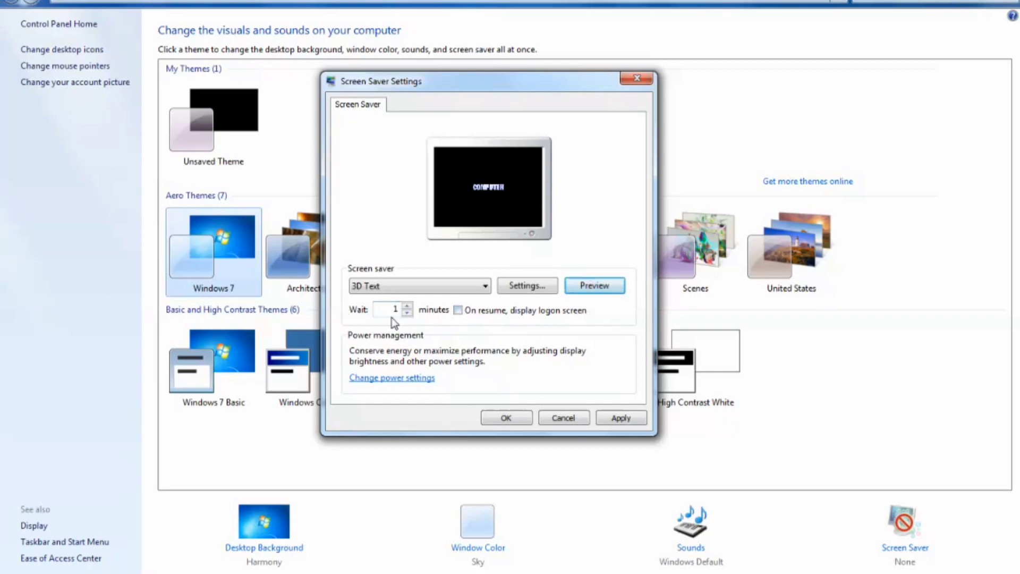
# - Try longer wait times for the screen saver and return the wait to 1 minute
pyautogui.click(407, 306)
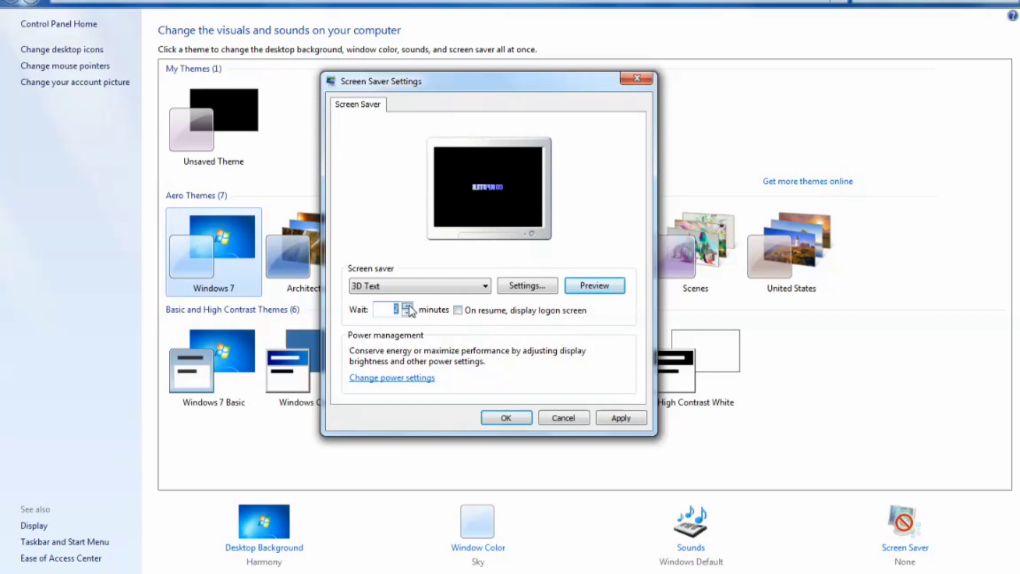
pyautogui.click(408, 306)
pyautogui.click(407, 306)
pyautogui.click(408, 306)
pyautogui.click(407, 313)
pyautogui.click(408, 314)
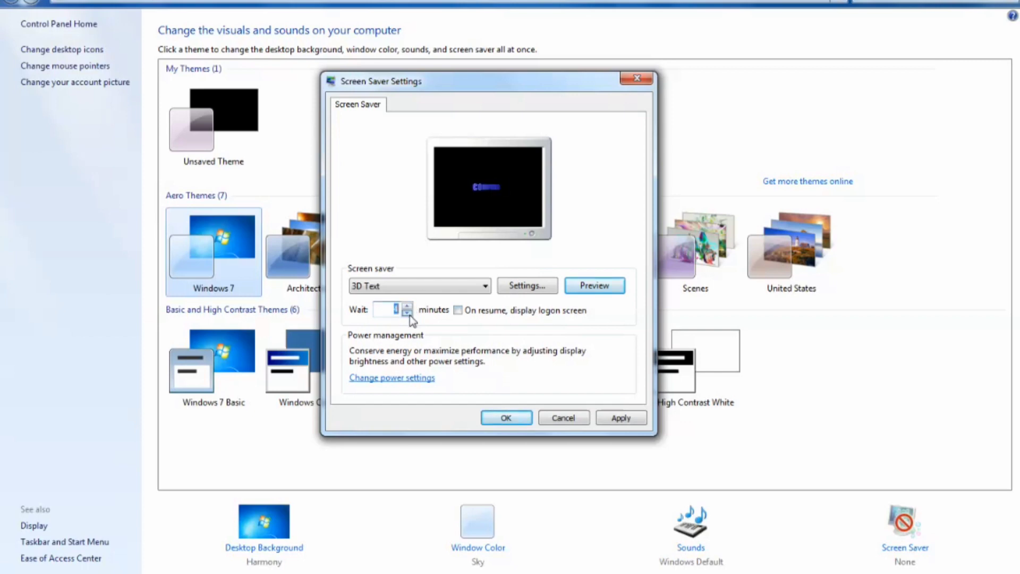
pyautogui.click(407, 314)
pyautogui.click(408, 313)
pyautogui.doubleClick(395, 309)
pyautogui.click(387, 314)
# - Apply the 3D Text screen saver and close its settings with the changes accepted
pyautogui.click(618, 420)
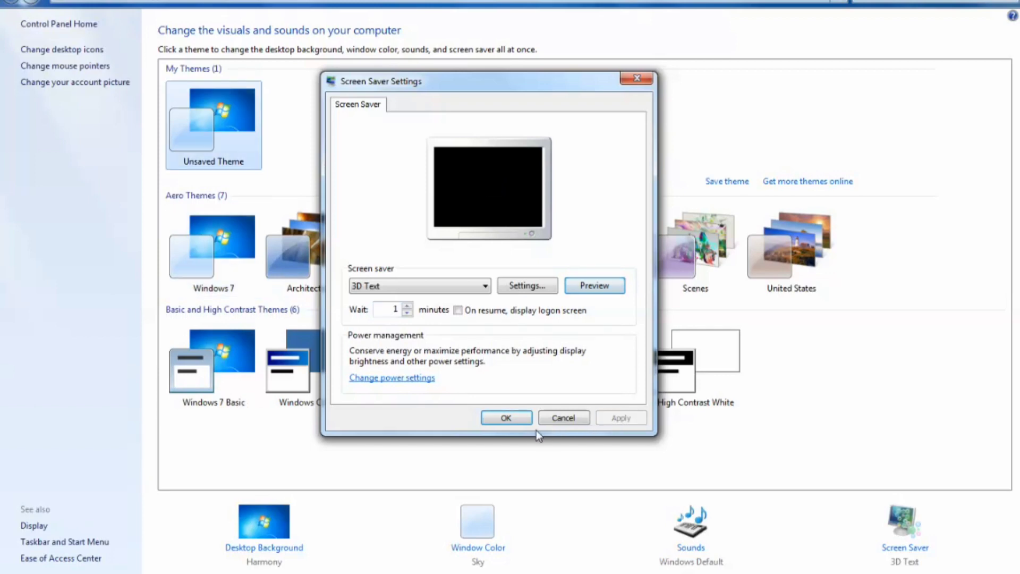
pyautogui.click(518, 422)
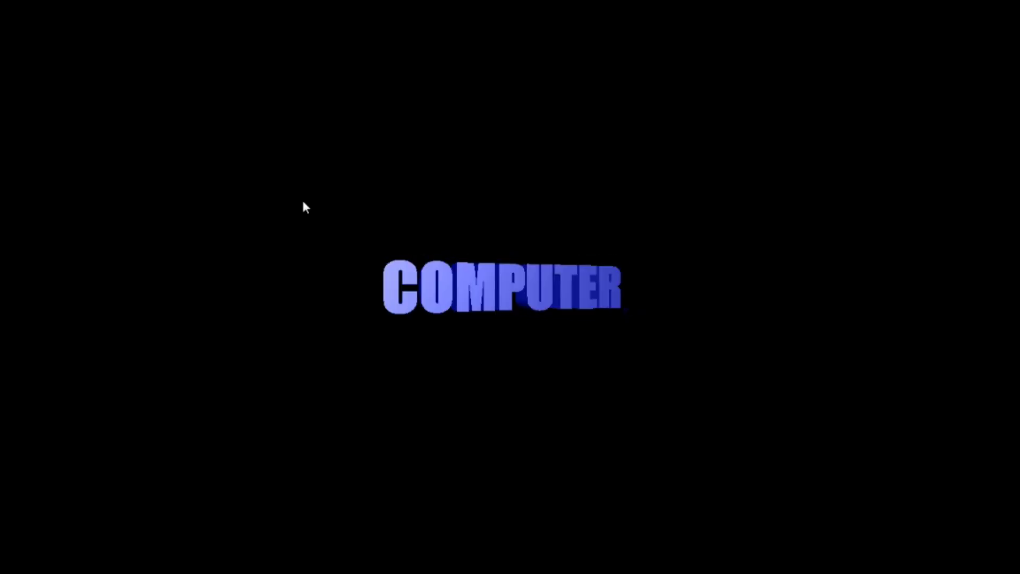
pyautogui.moveTo(587, 130)
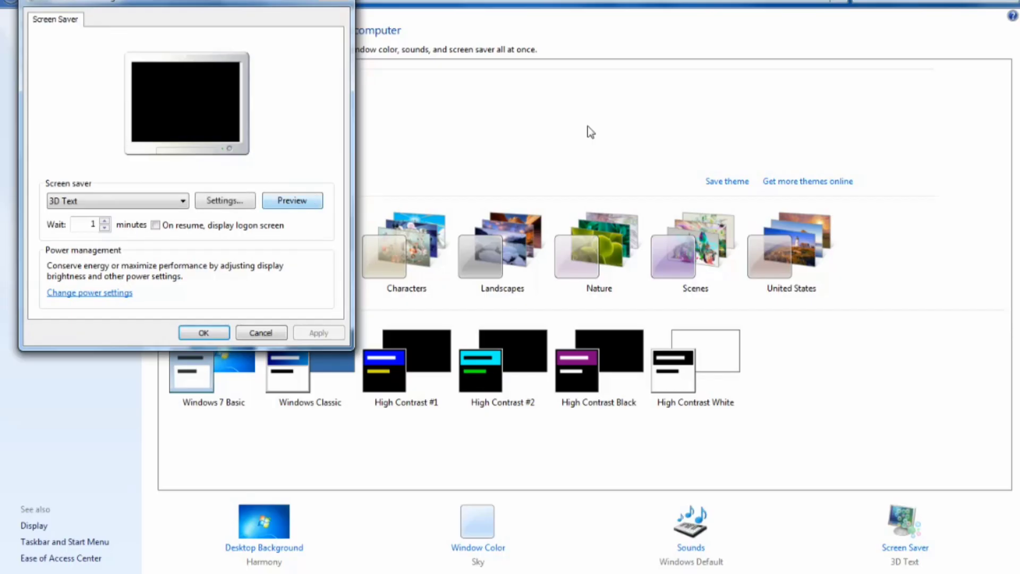
pyautogui.click(224, 332)
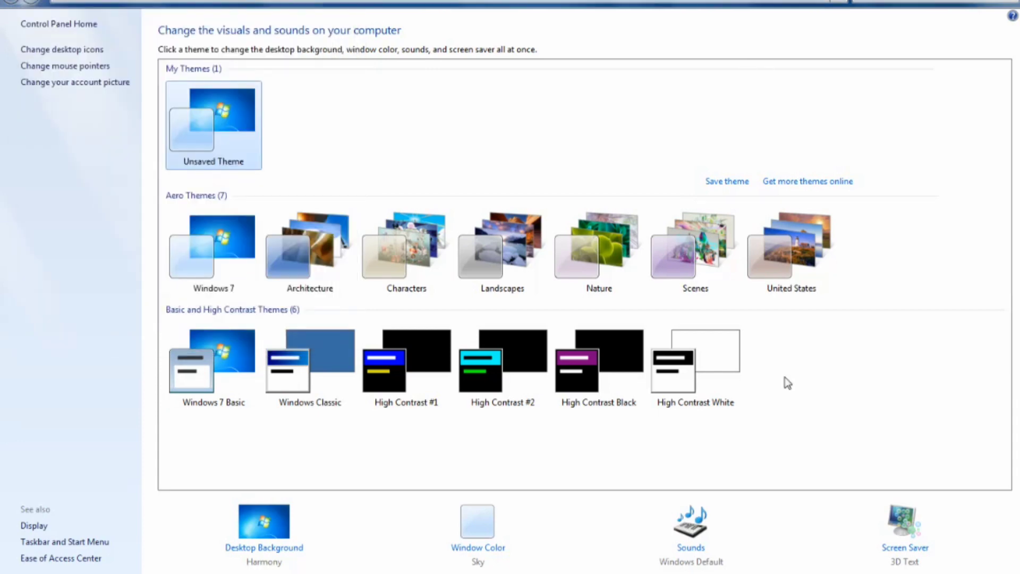